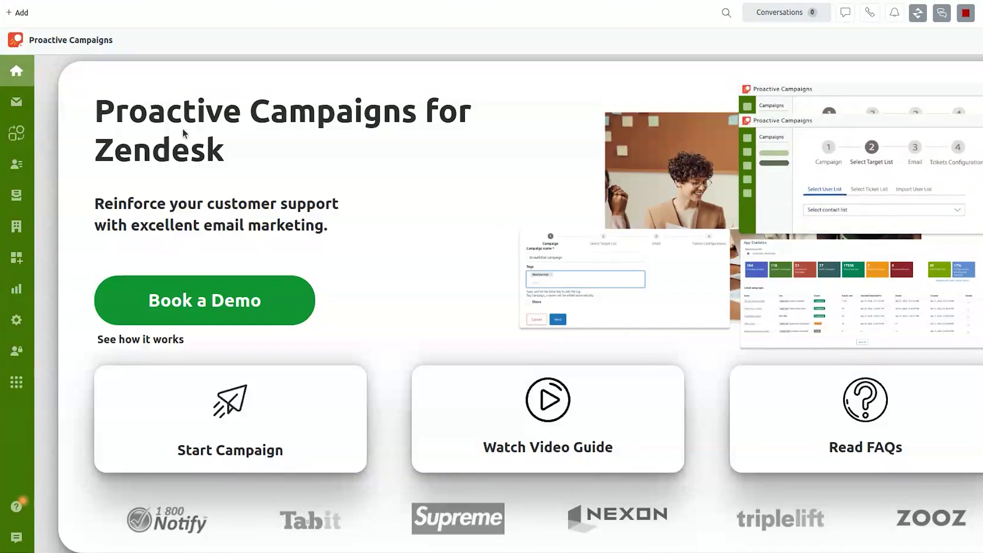
# - Open the Campaigns list from the left sidebar
pyautogui.click(23, 100)
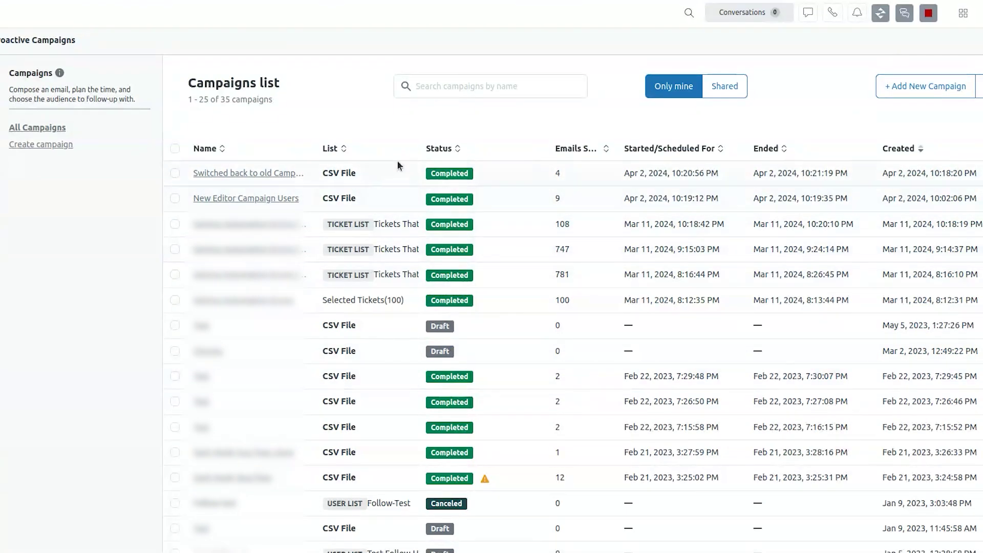
# - Start a new campaign and name it 'Growthdot Test'
pyautogui.click(906, 94)
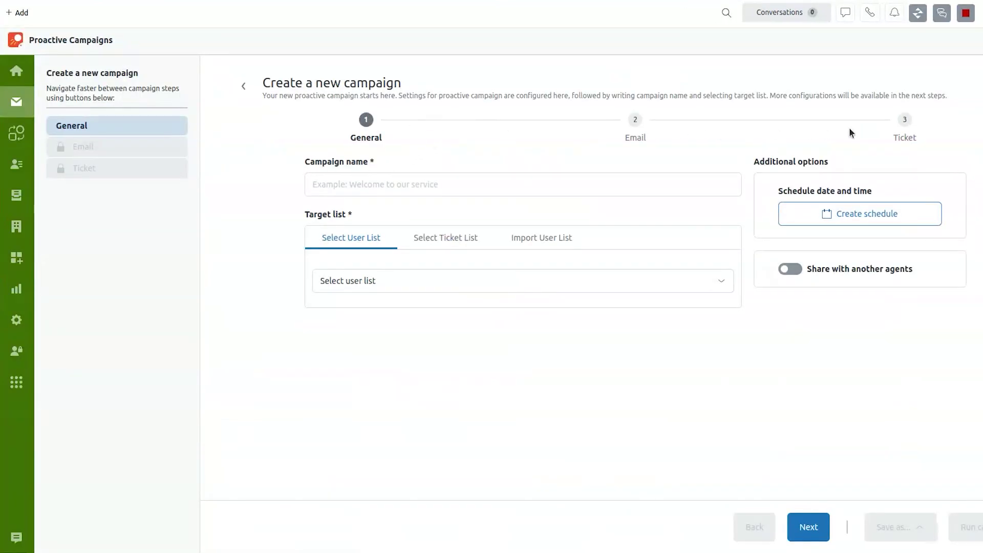
pyautogui.click(478, 185)
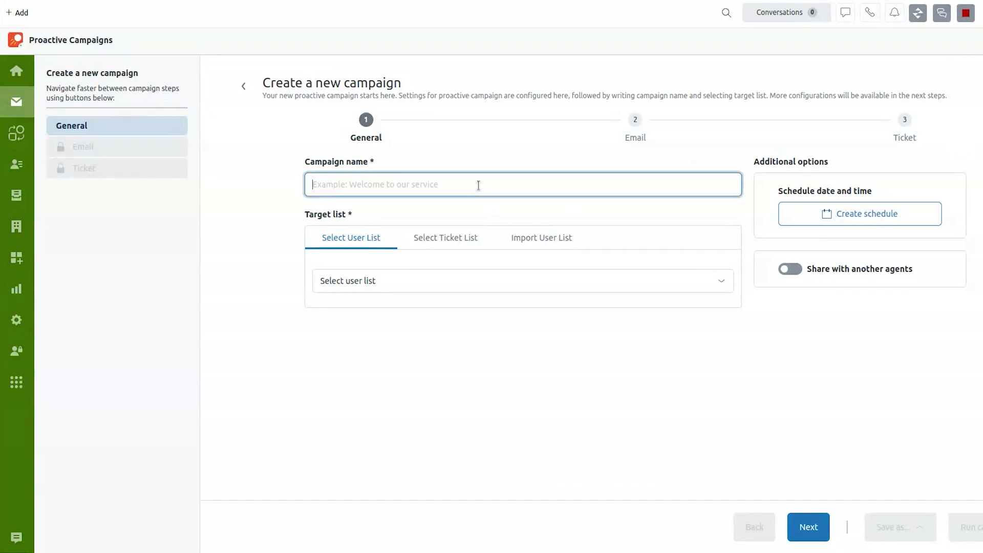
pyautogui.write('Growthdot')
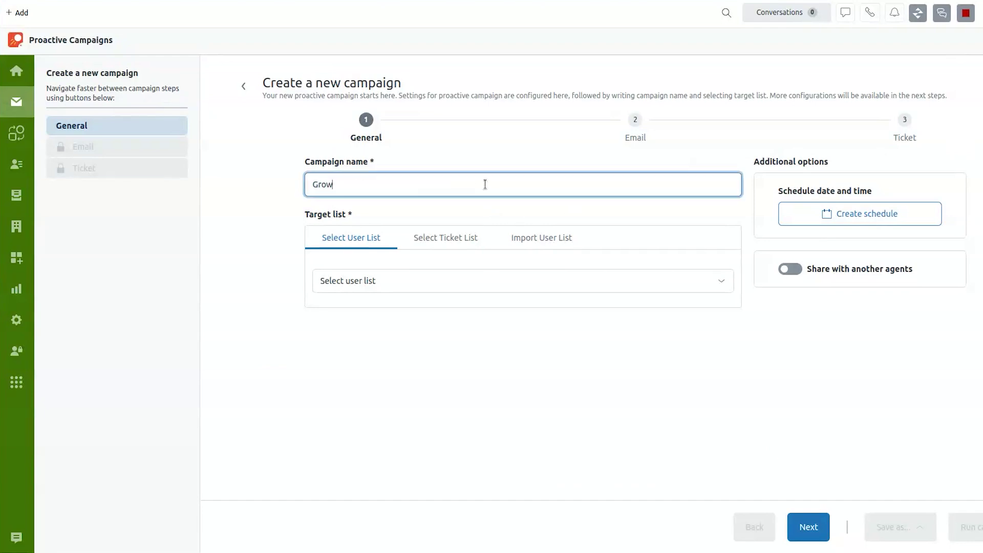
pyautogui.write(' Test')
# - Import Growthdot Test.csv as the campaign's target list
pyautogui.click(572, 234)
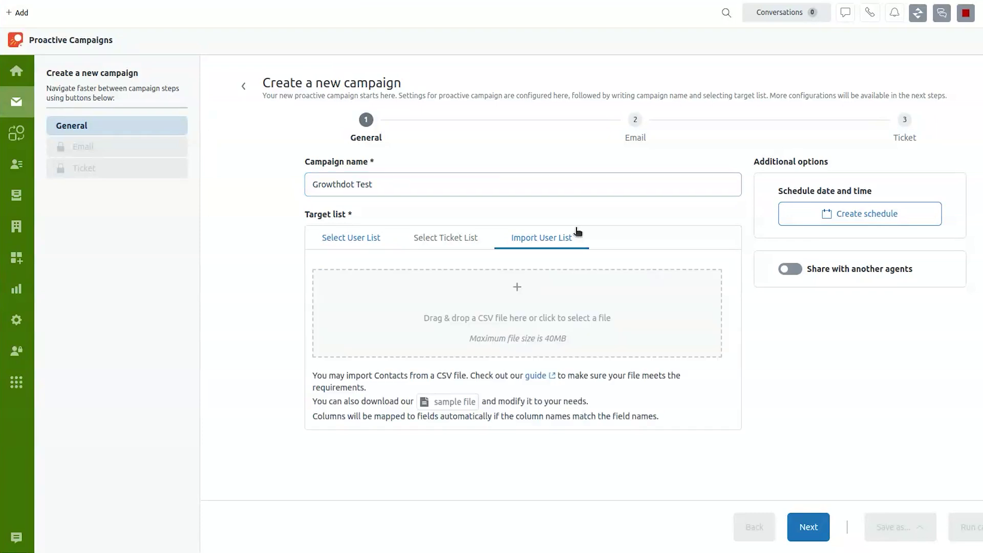
pyautogui.click(492, 304)
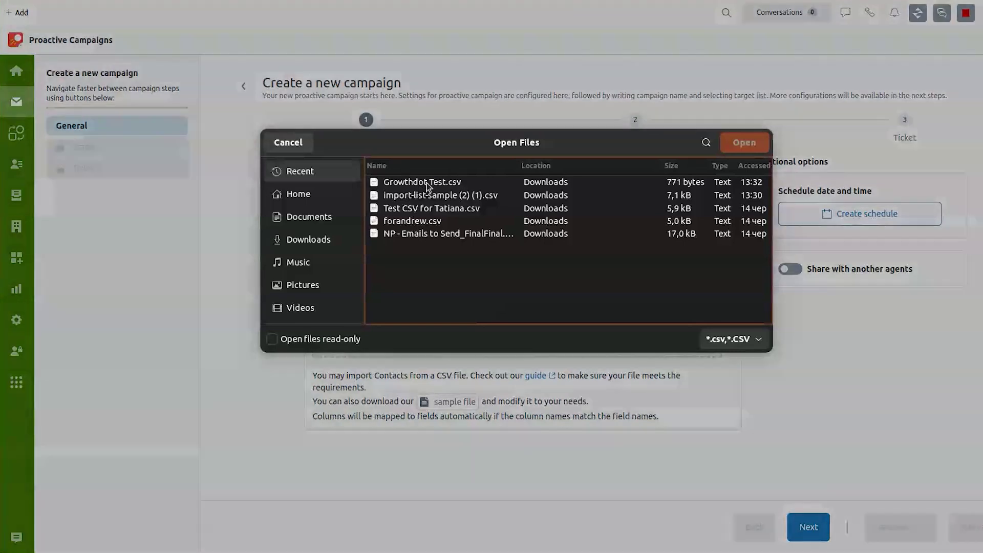
pyautogui.doubleClick(426, 182)
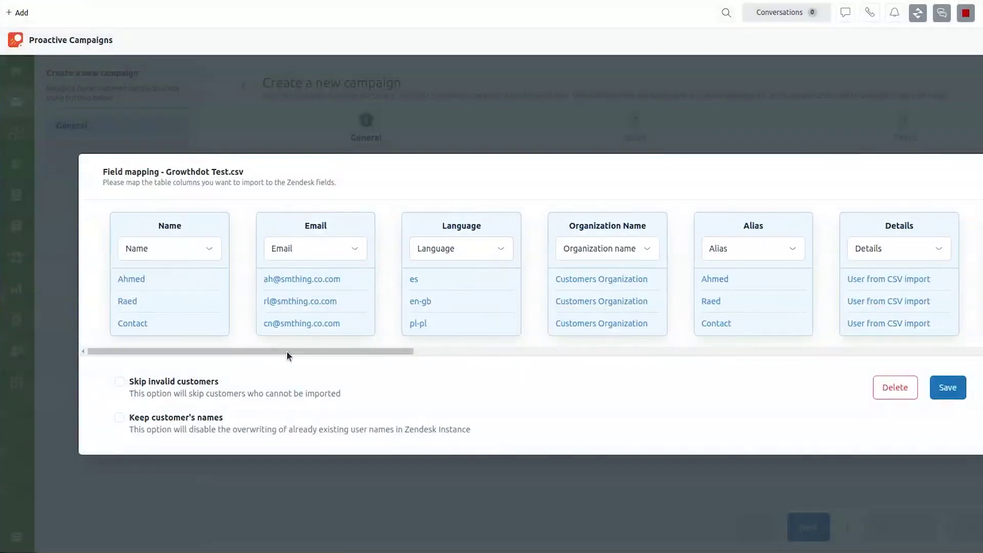
pyautogui.hscroll(2, 213, 350)
pyautogui.hscroll(-2, 228, 284)
pyautogui.moveTo(312, 346); pyautogui.dragTo(170, 299)
# - Skip invalid customers, keep existing customer names, and save the field mapping
pyautogui.click(119, 382)
pyautogui.click(120, 417)
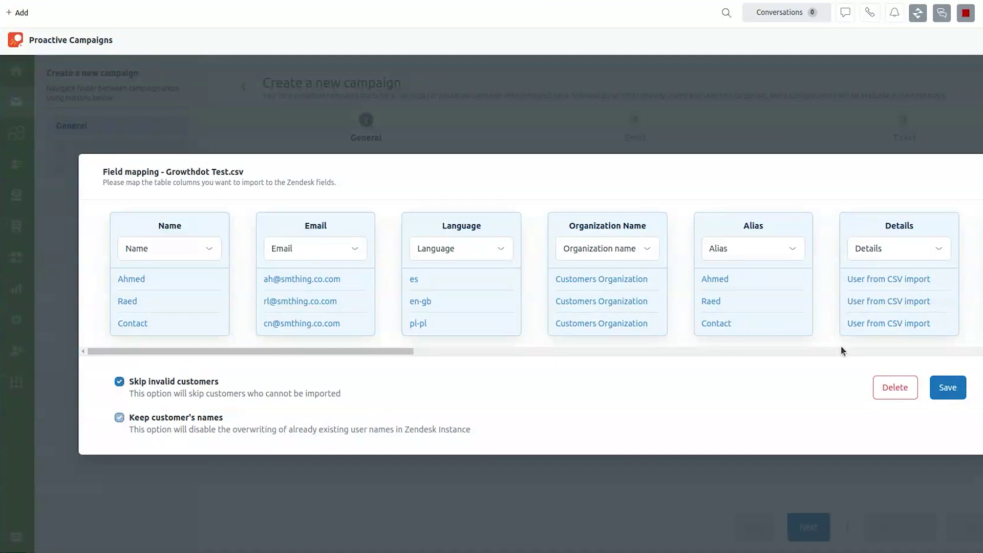
pyautogui.click(948, 387)
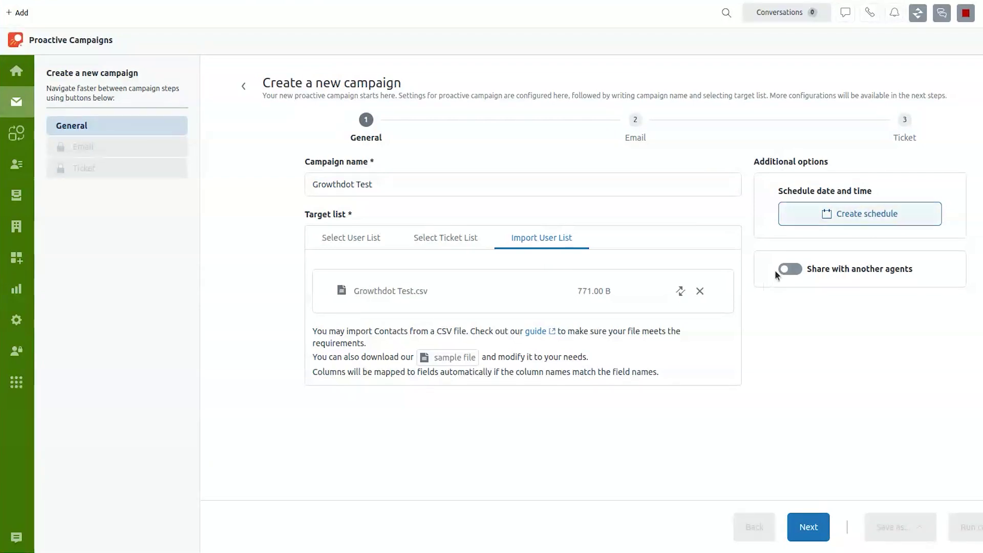
# - Insert the Growthdot Test Template, giving subject 'Growthdot Template Example' and an HTML body
pyautogui.click(820, 528)
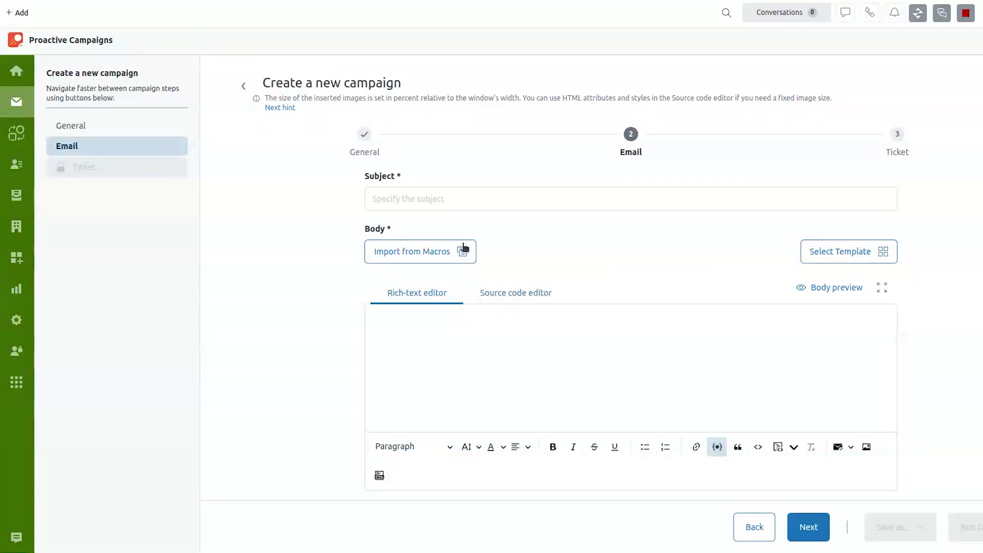
pyautogui.click(452, 255)
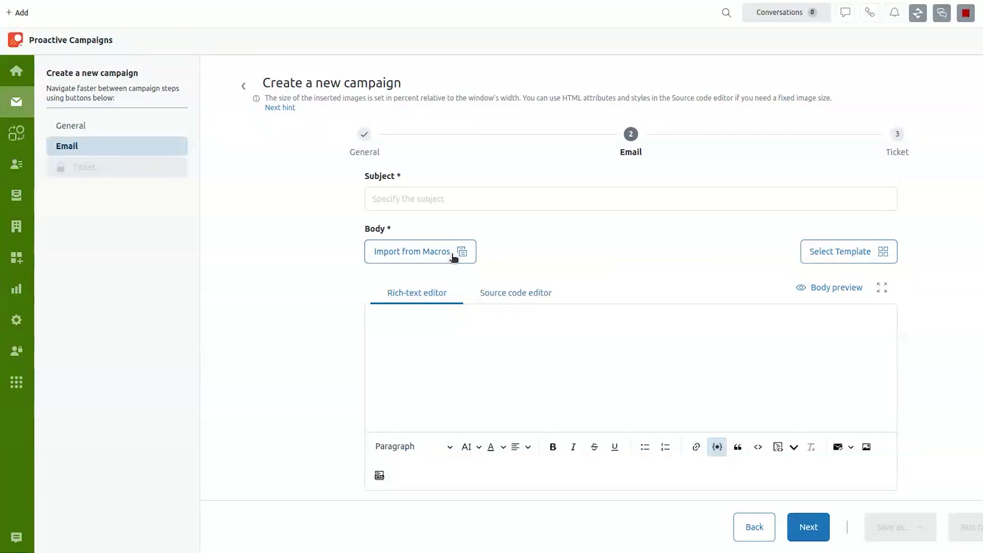
pyautogui.click(823, 256)
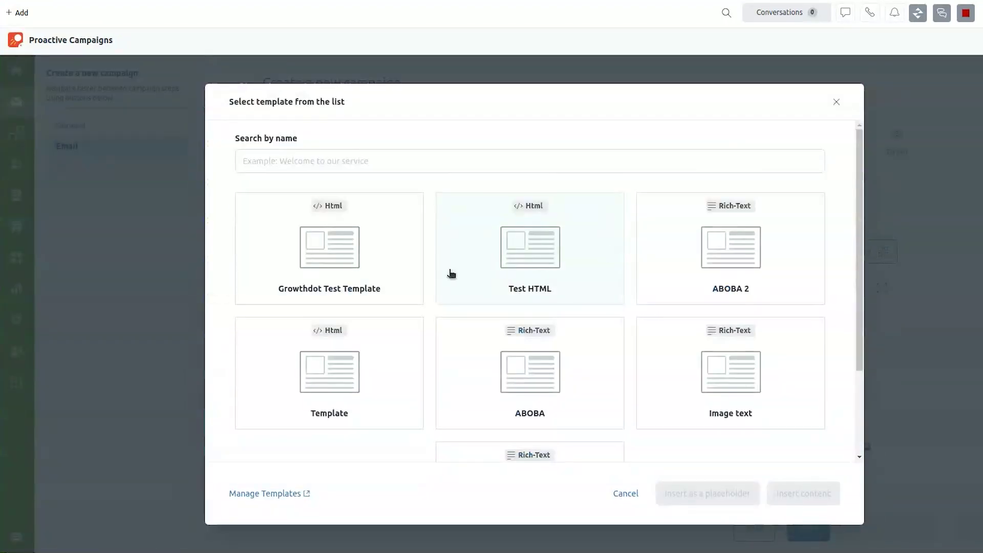
pyautogui.click(367, 265)
pyautogui.click(790, 493)
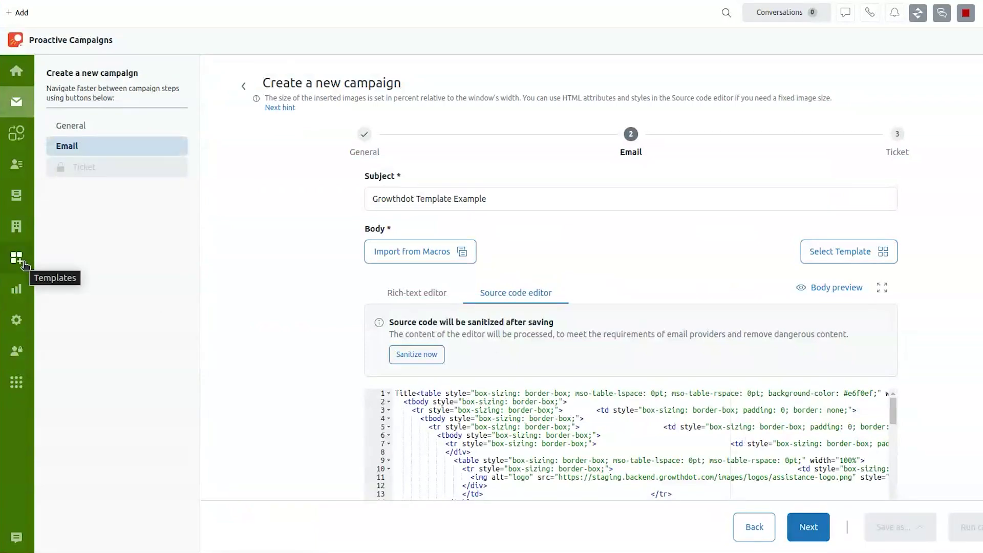
pyautogui.scroll(-3, 634, 281)
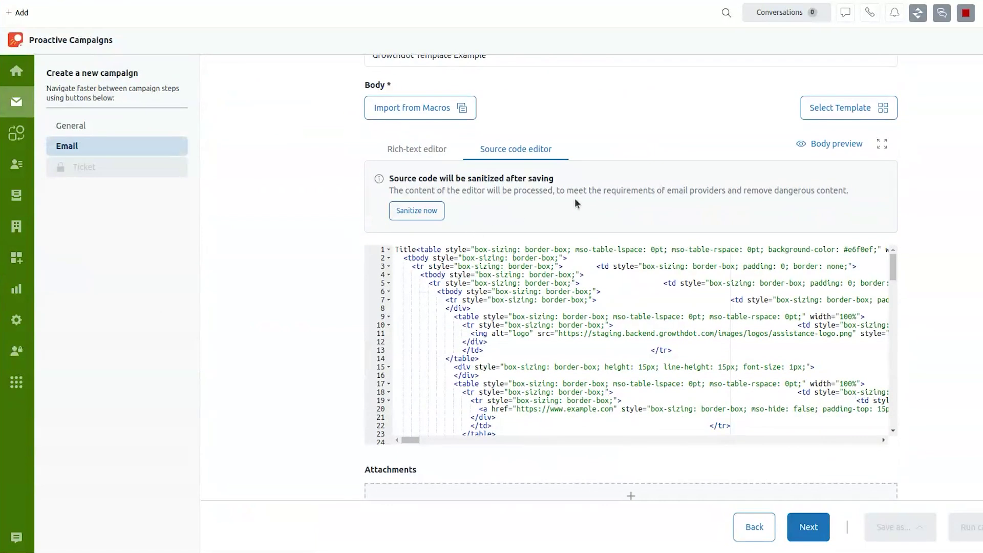
pyautogui.click(842, 147)
pyautogui.scroll(-10, 686, 320)
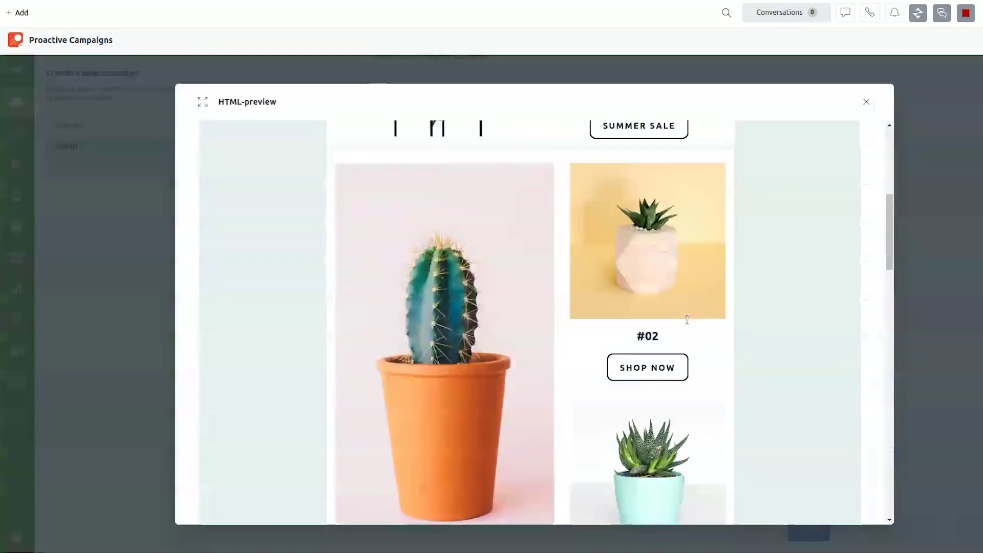
pyautogui.scroll(-18, 687, 320)
pyautogui.scroll(20, 686, 322)
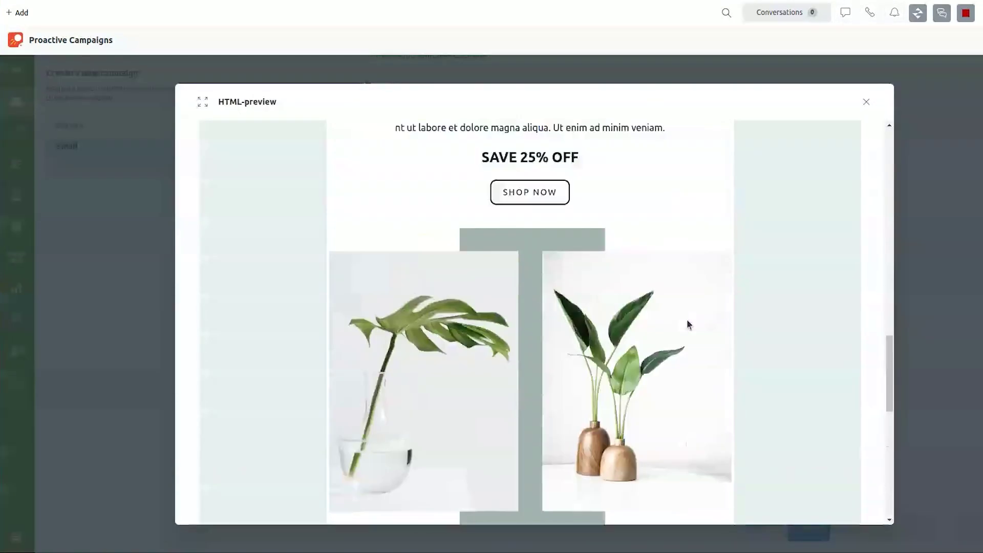
pyautogui.scroll(10, 686, 325)
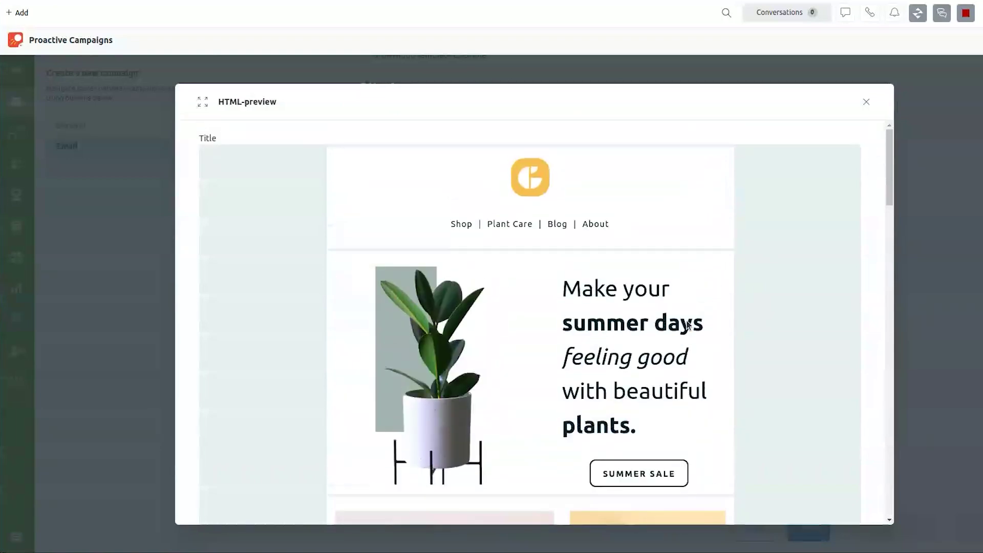
pyautogui.press('Escape')
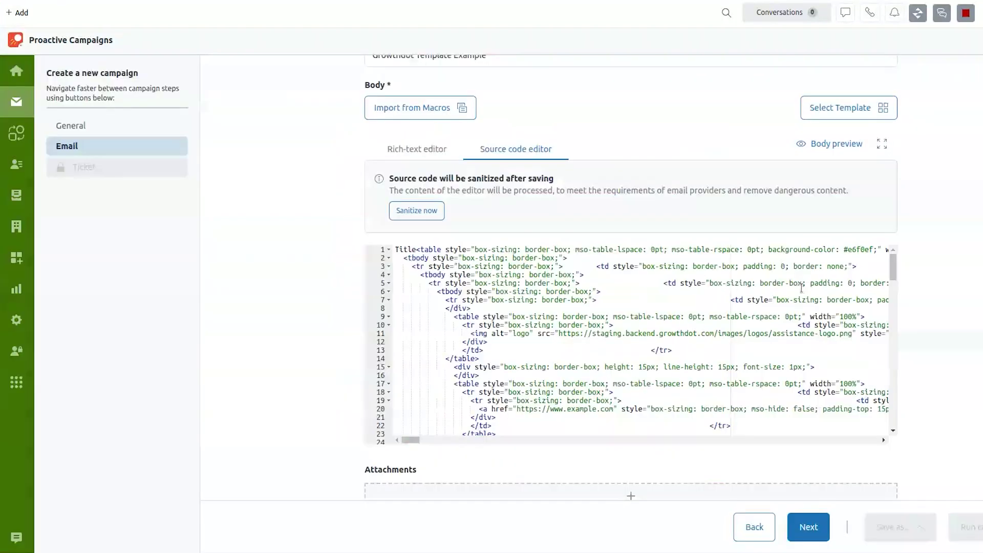
pyautogui.scroll(-5, 693, 231)
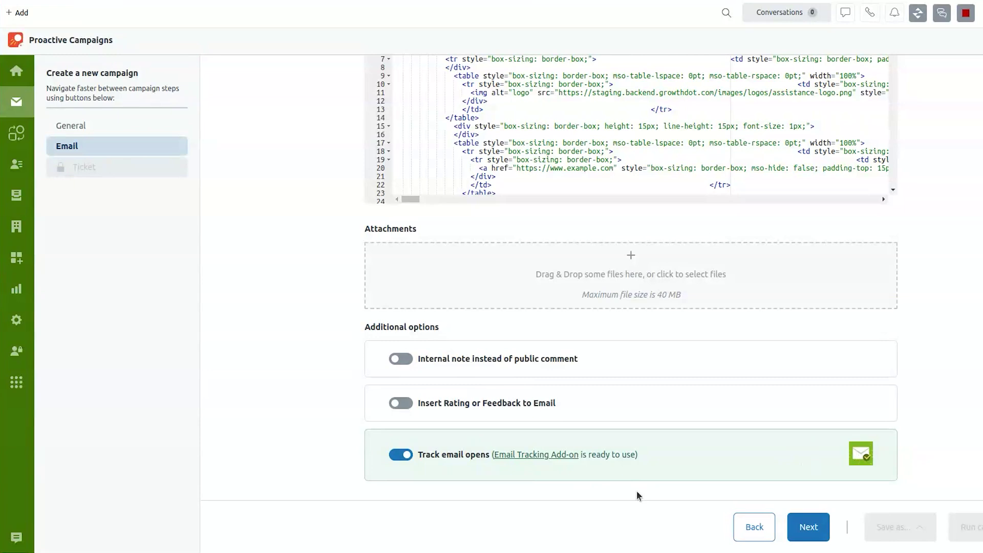
# - On the Ticket step, assign tickets to yourself with brand GrowthDot and the GrowthDot support sender address
pyautogui.click(819, 527)
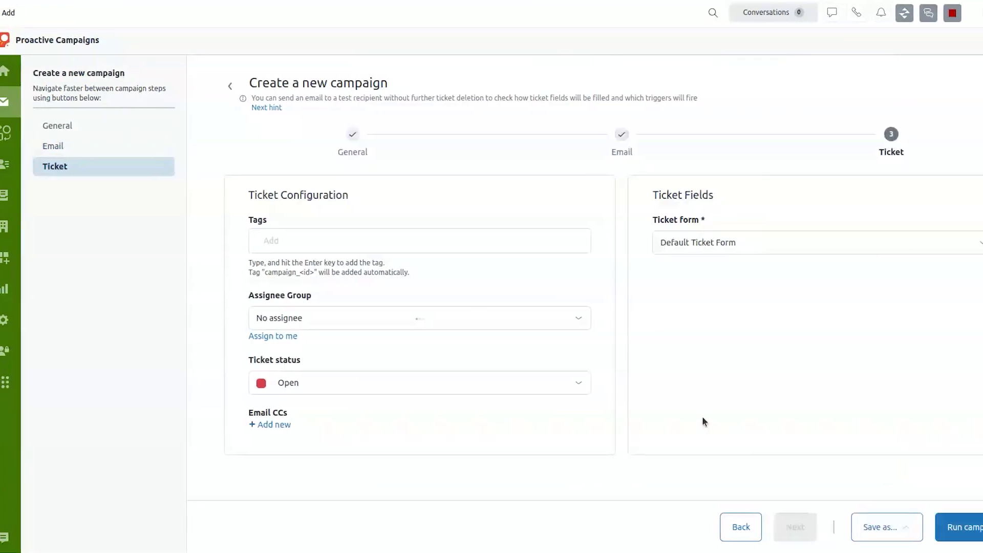
pyautogui.scroll(-5, 527, 256)
pyautogui.scroll(5, 564, 318)
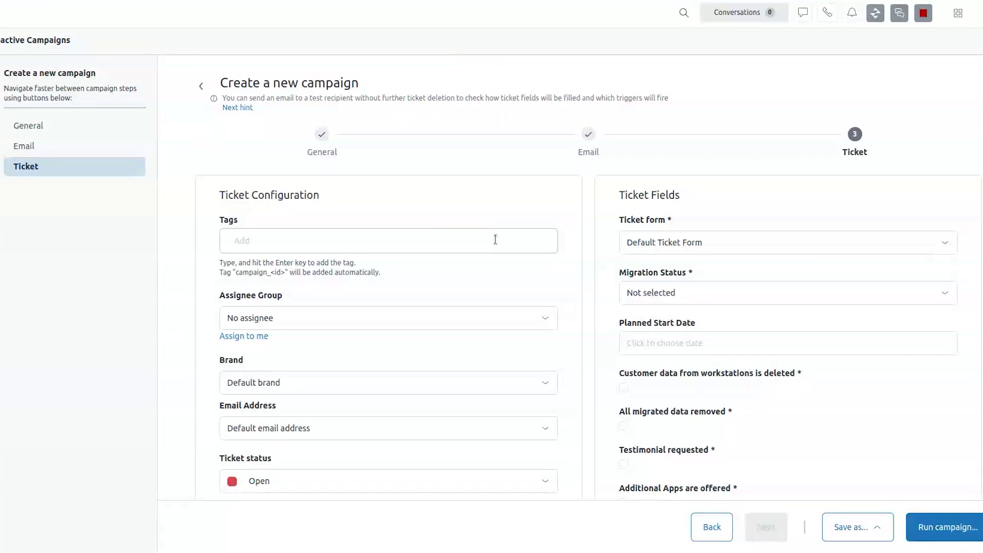
pyautogui.click(256, 336)
pyautogui.scroll(-4, 266, 422)
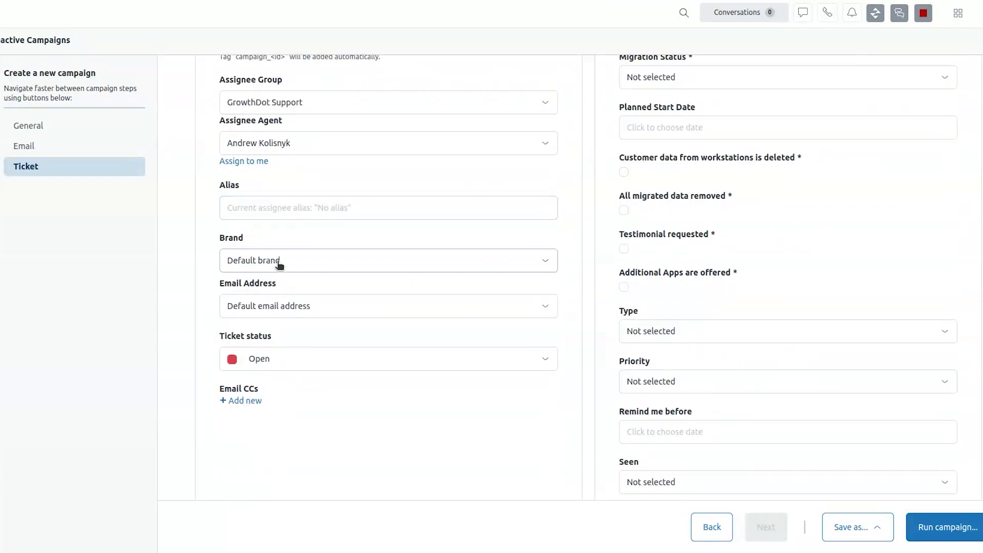
pyautogui.click(279, 262)
pyautogui.click(292, 290)
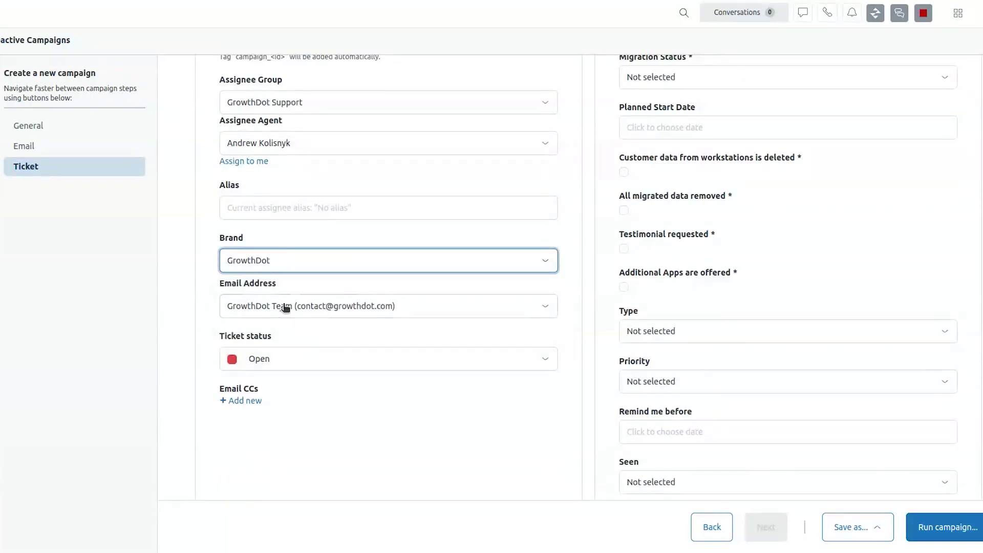
pyautogui.click(285, 308)
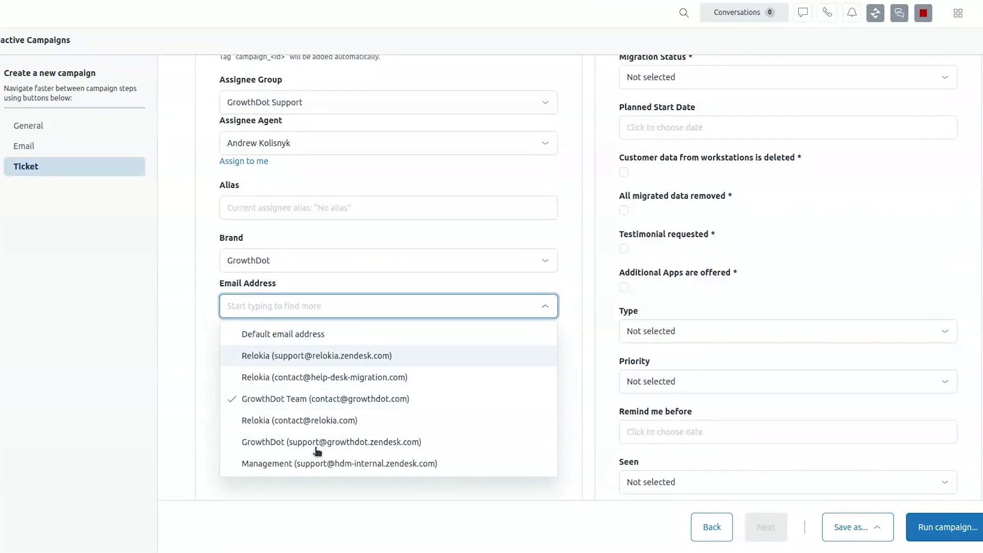
pyautogui.click(315, 442)
# - Keep ticket status Open and set the ticket form to Growthdot form
pyautogui.click(263, 365)
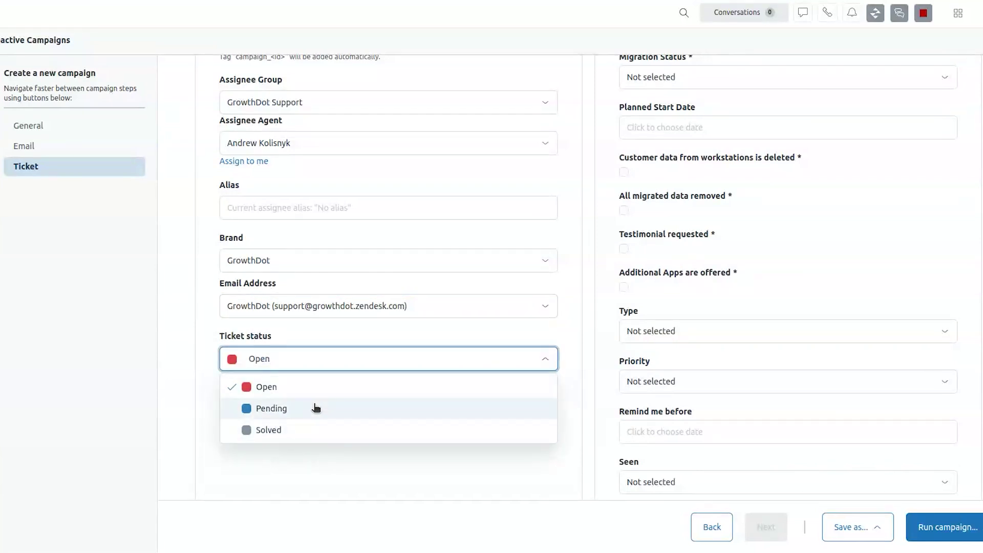
pyautogui.click(616, 237)
pyautogui.scroll(4, 616, 236)
pyautogui.click(740, 245)
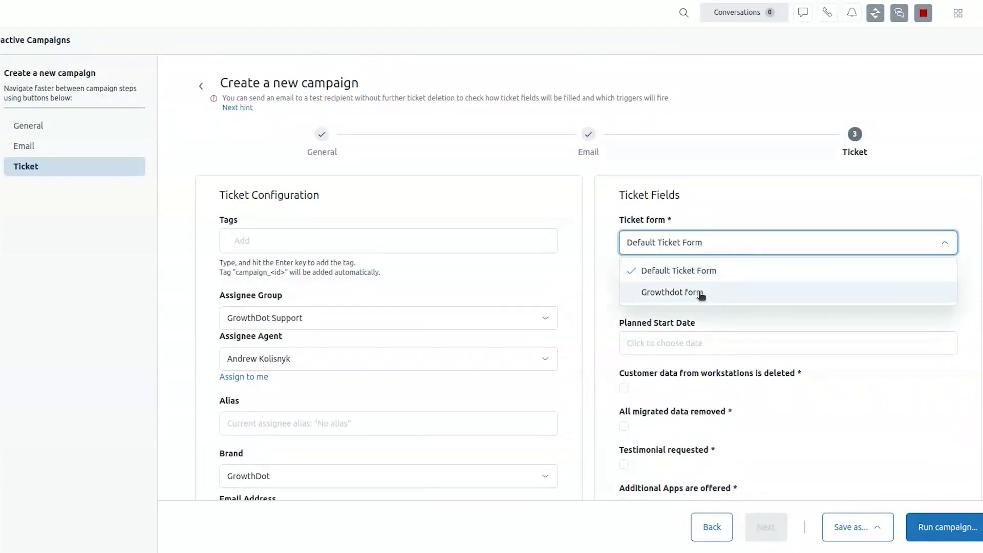
pyautogui.click(699, 291)
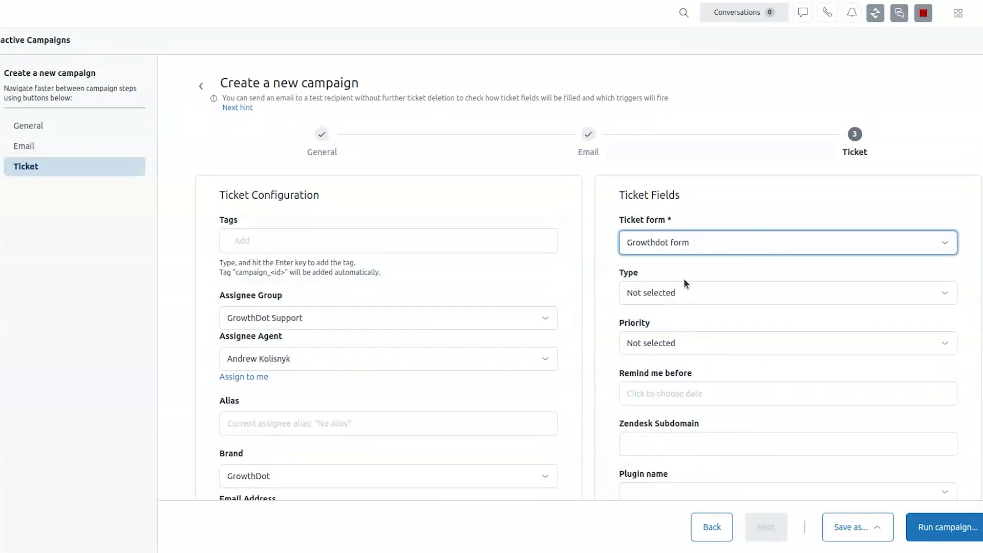
pyautogui.scroll(-5, 786, 441)
pyautogui.scroll(5, 785, 441)
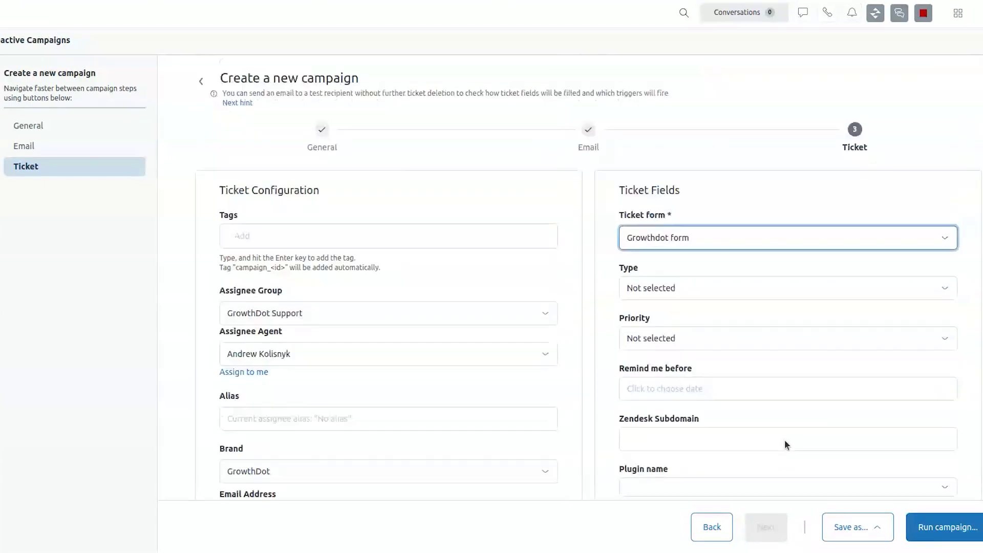
pyautogui.scroll(-5, 566, 408)
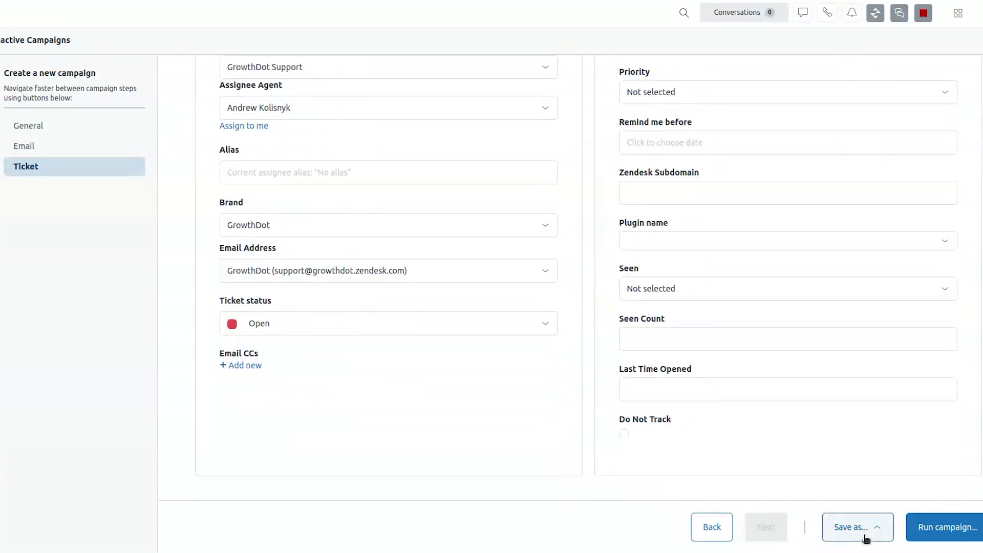
# - Review the Run campaign options and the Save as choices, Draft or Pending
pyautogui.click(981, 536)
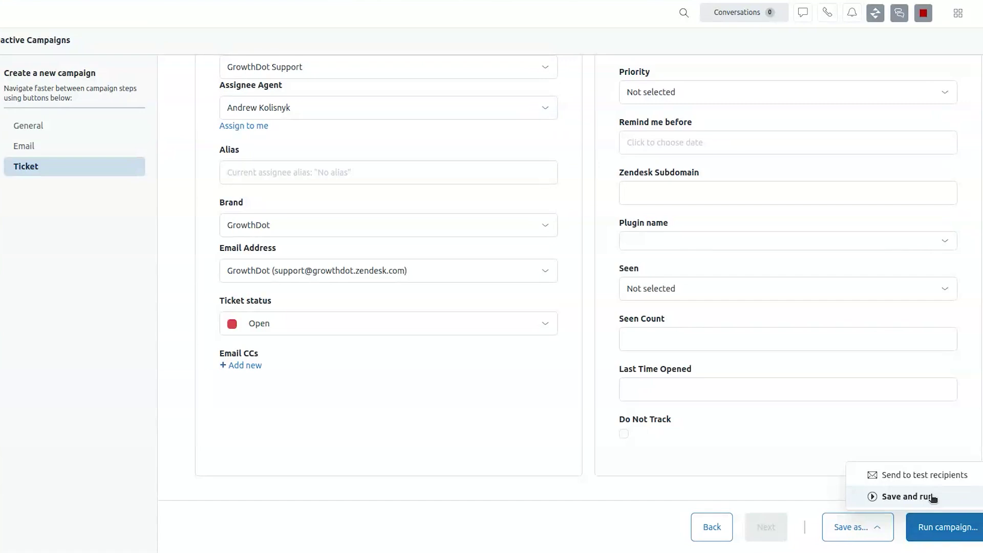
pyautogui.click(881, 529)
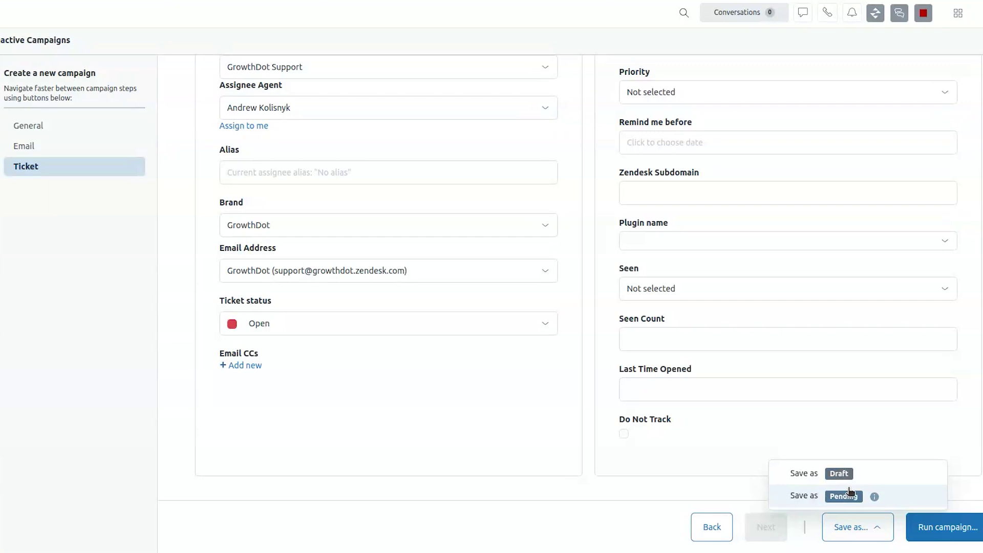
pyautogui.scroll(5, 697, 155)
pyautogui.click(920, 139)
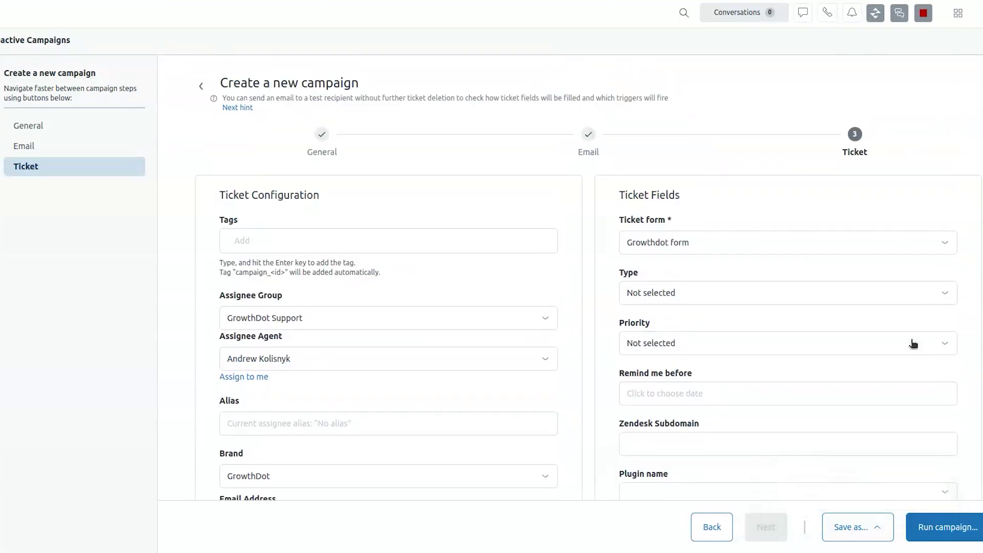
pyautogui.click(975, 533)
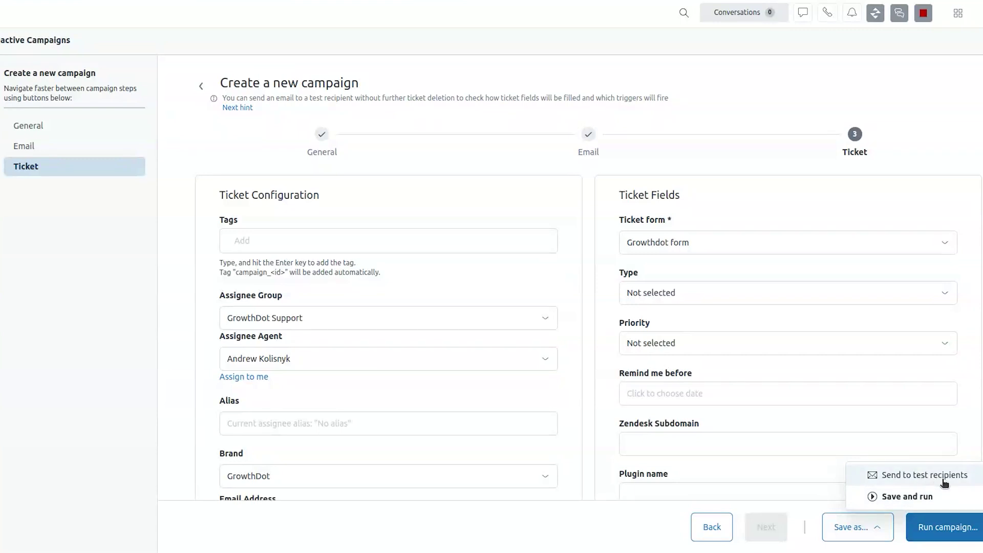
pyautogui.click(911, 478)
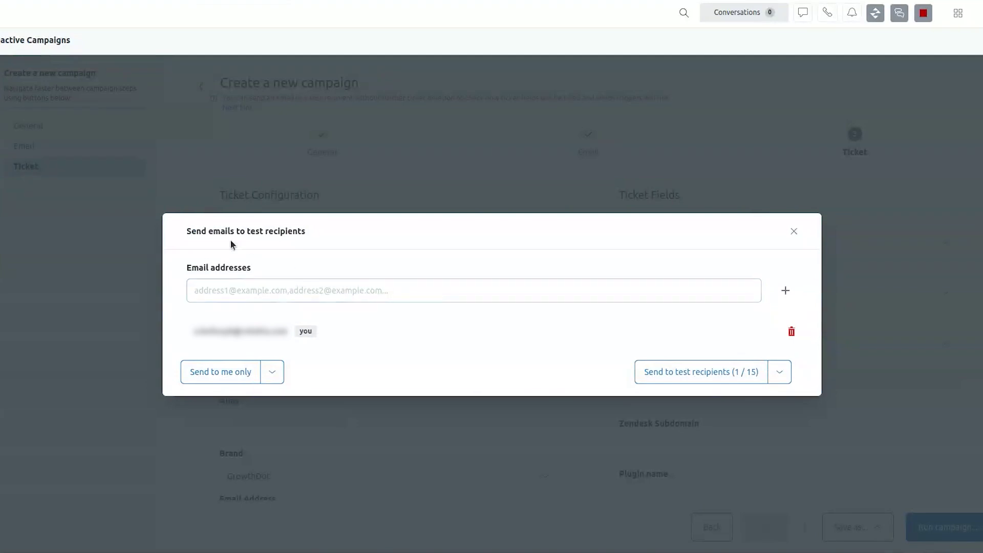
pyautogui.moveTo(202, 230); pyautogui.dragTo(298, 232)
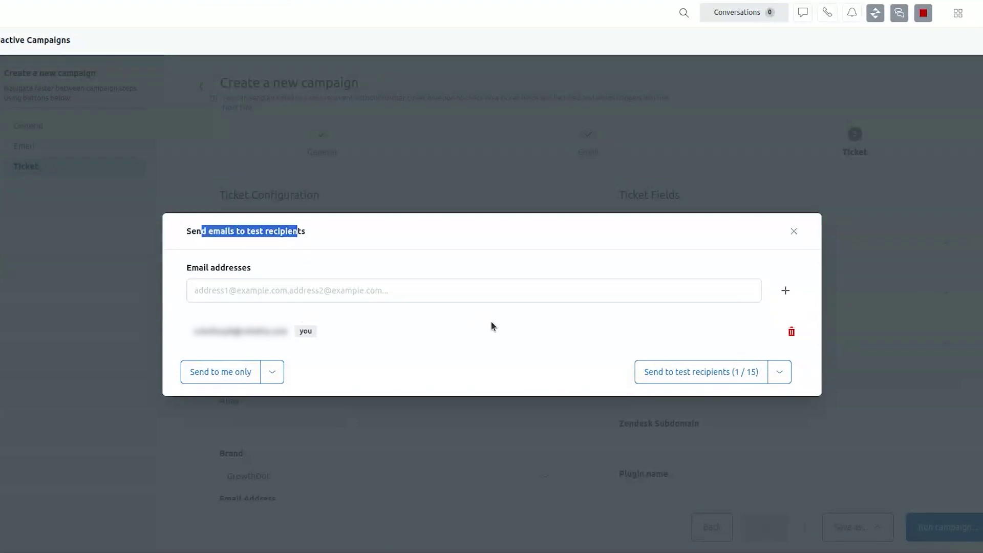
pyautogui.press('Tab')
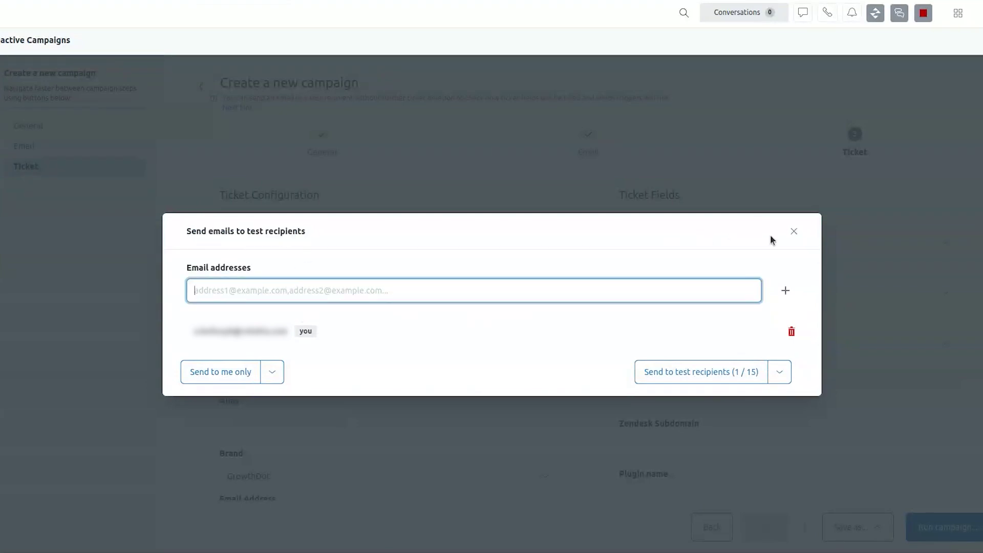
pyautogui.click(794, 231)
pyautogui.scroll(-3, 859, 366)
pyautogui.scroll(-3, 859, 365)
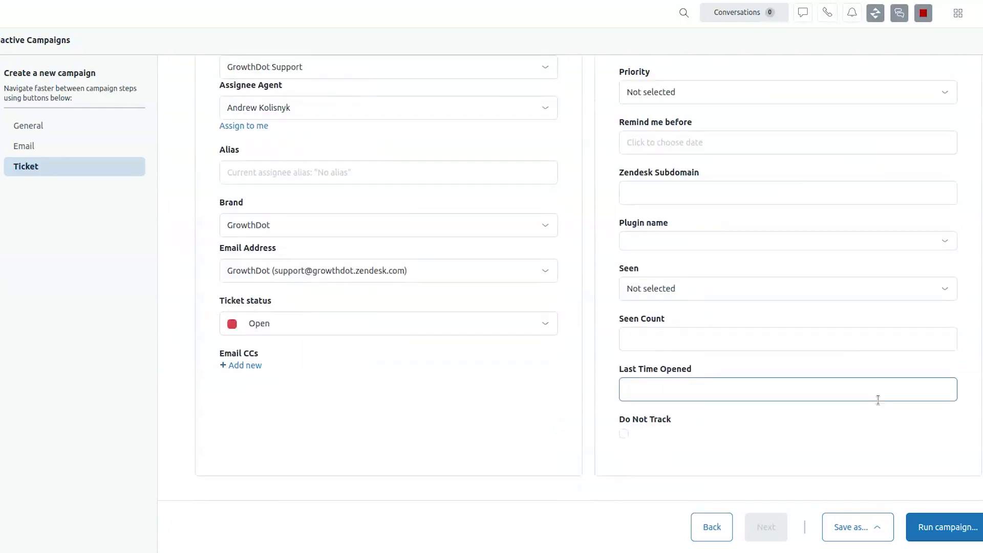
pyautogui.scroll(10, 613, 268)
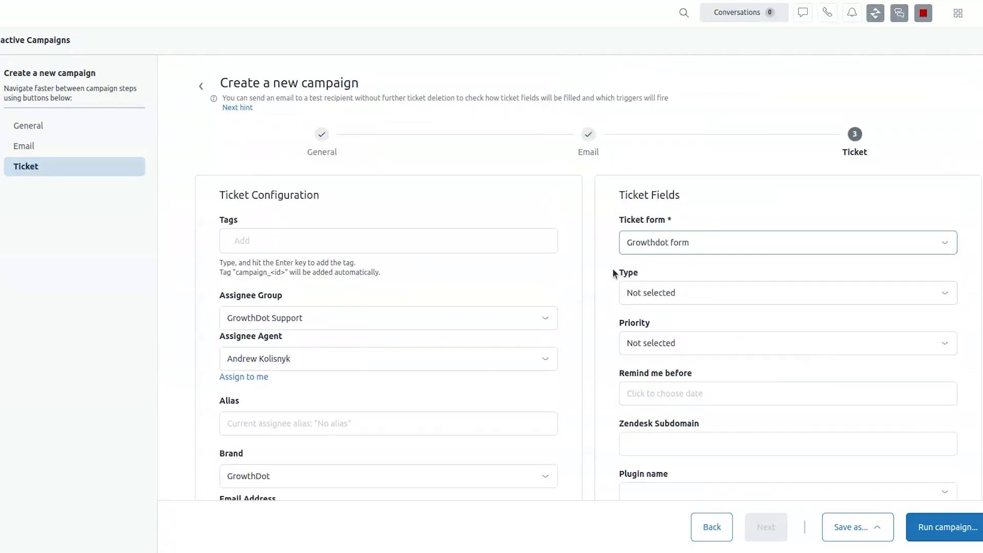
pyautogui.scroll(-10, 613, 268)
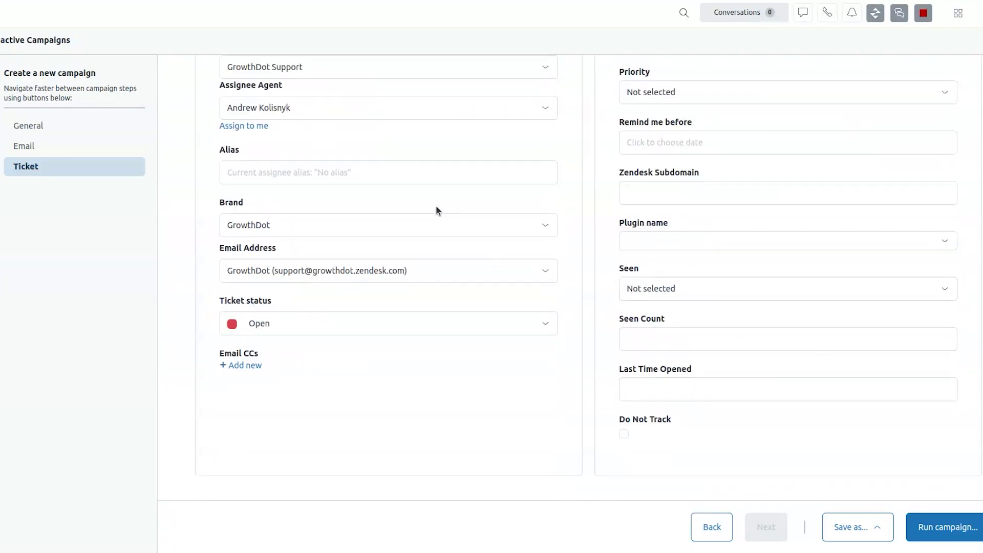